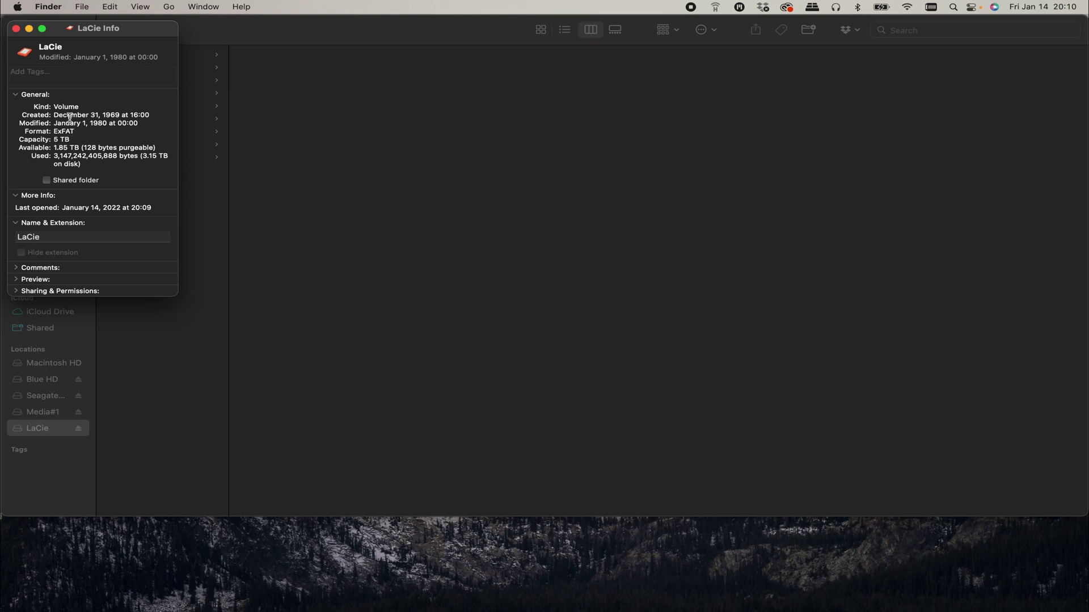
Close the LaCie drive's Get Info window after confirming it shows Format: ExFAT
left_click(16, 28)
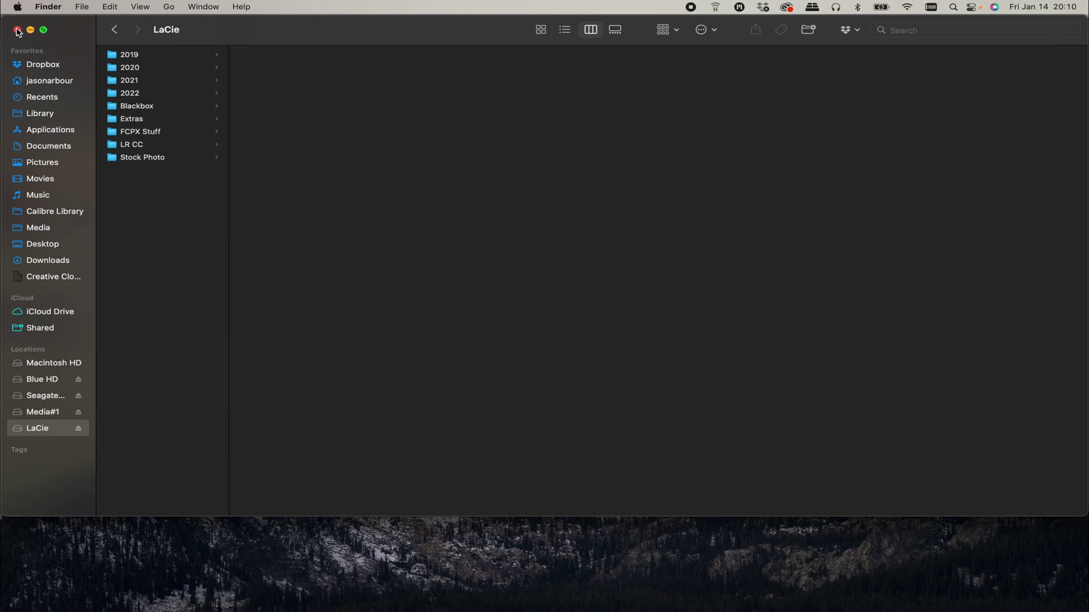
Select the Media#1 drive in the Finder sidebar and show its Get Info window
left_click(42, 415)
right_click(43, 414)
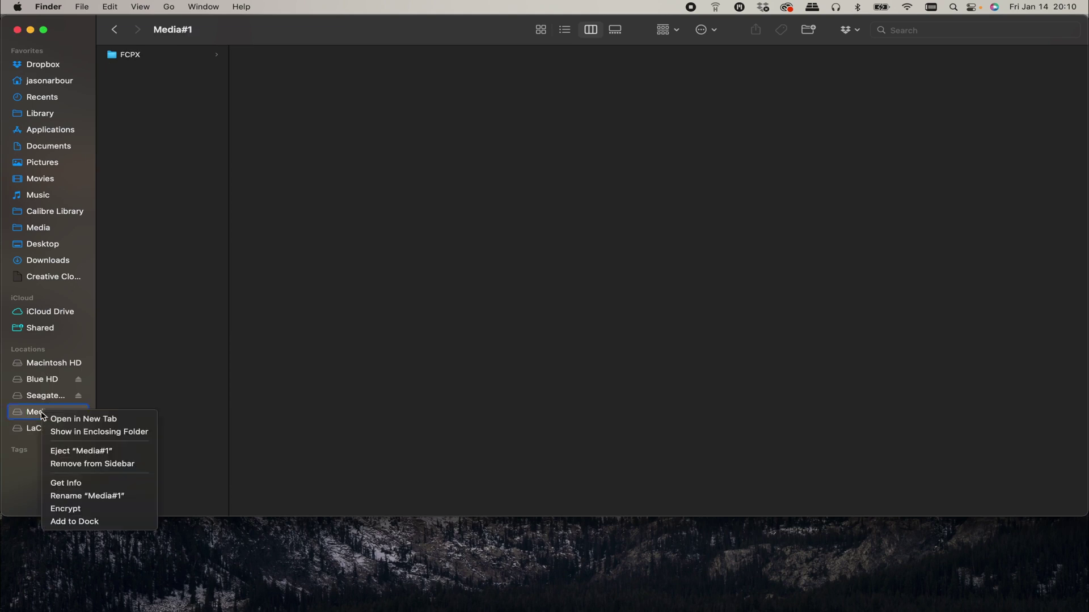
left_click(65, 483)
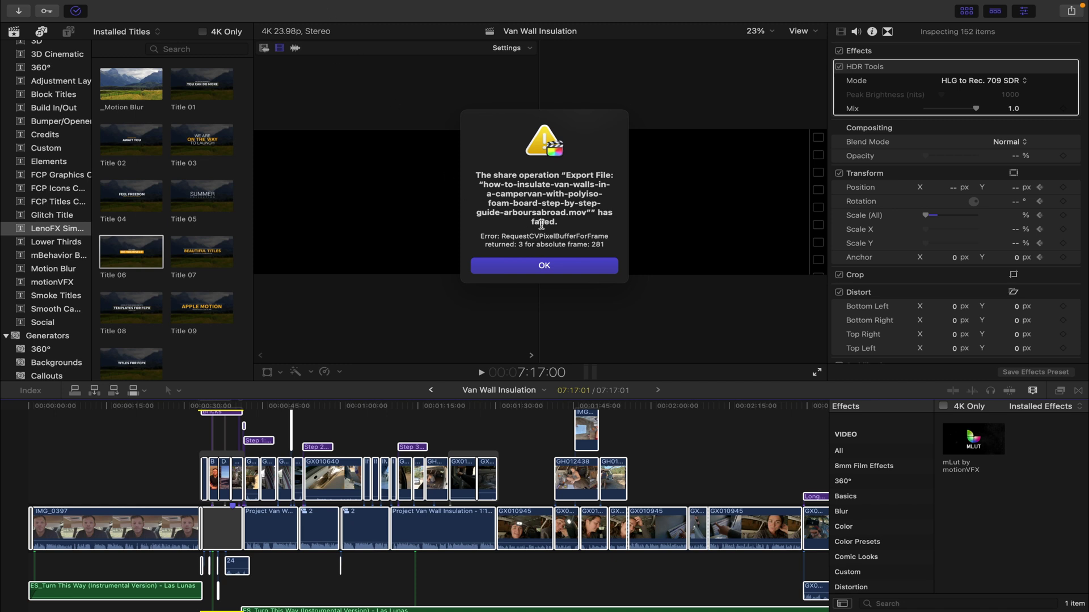
Dismiss the export error and set Final Cut Pro's General Time Display preference to Frames
left_click(544, 266)
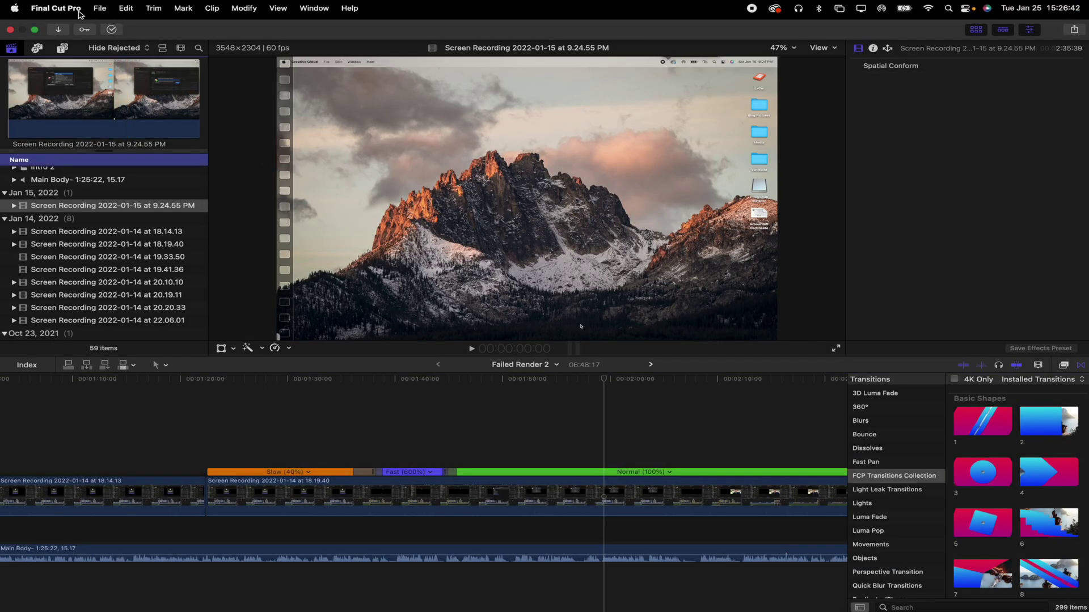
left_click(68, 8)
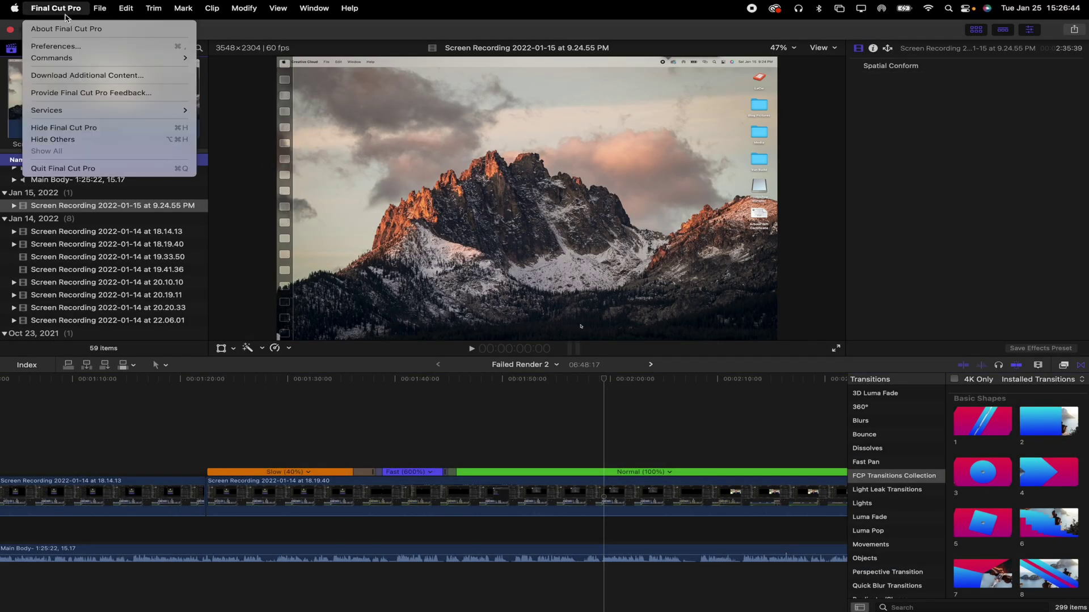
left_click(58, 50)
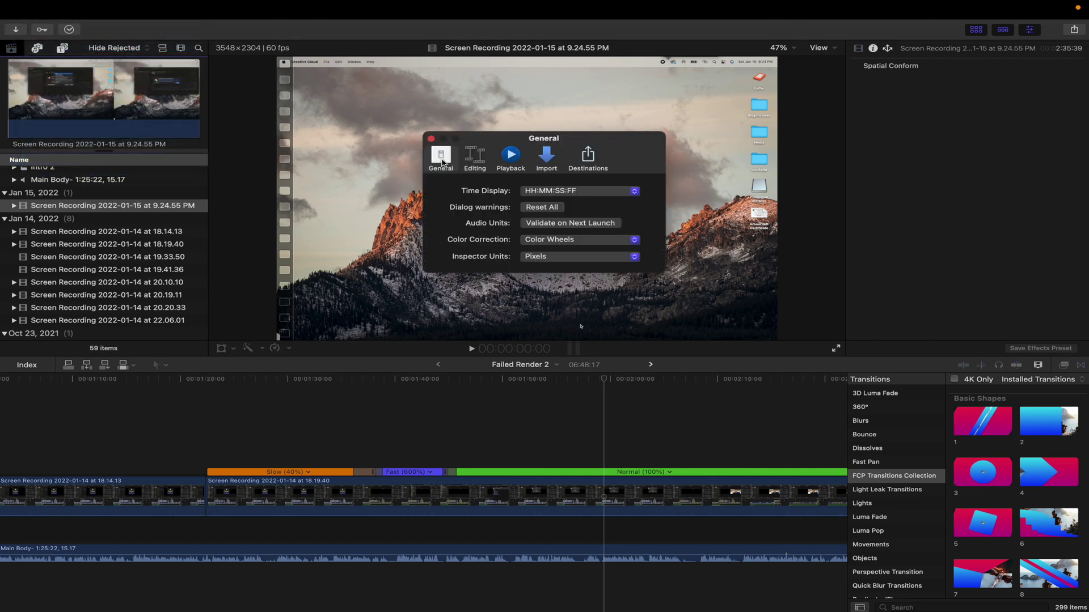
left_click(536, 193)
left_click(566, 220)
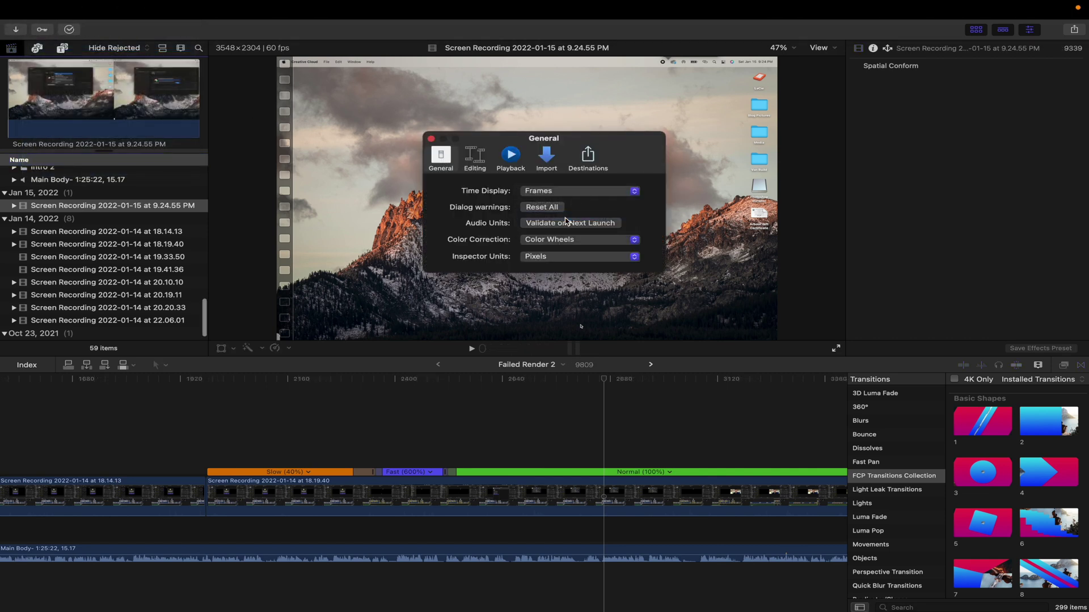
left_click(432, 139)
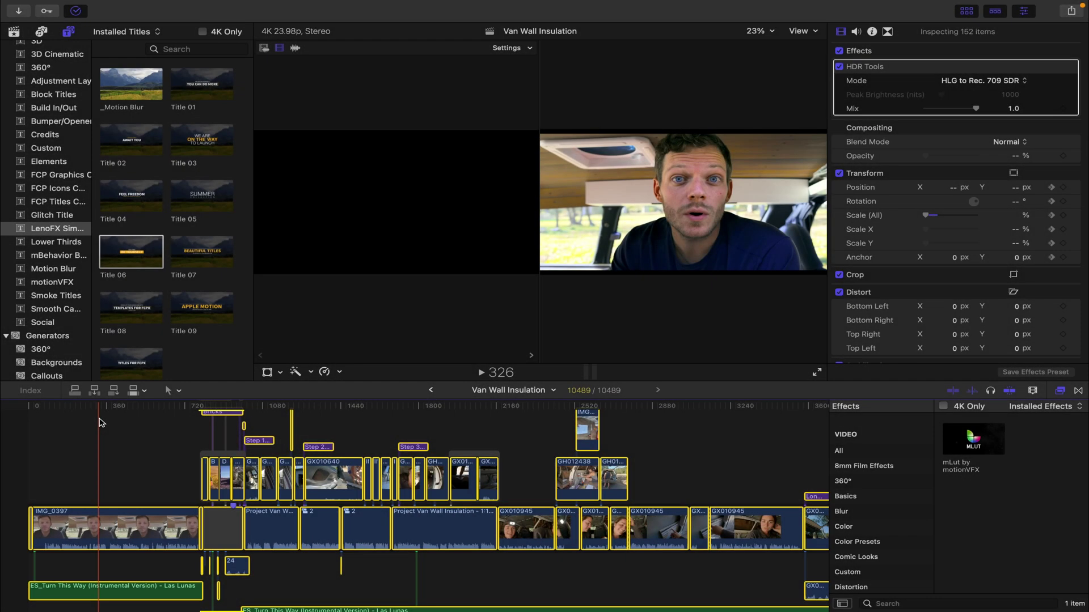
Zoom the timeline in and scroll to the opening IMG_0397 clip near frame 282
scroll(99, 423, "up", 2)
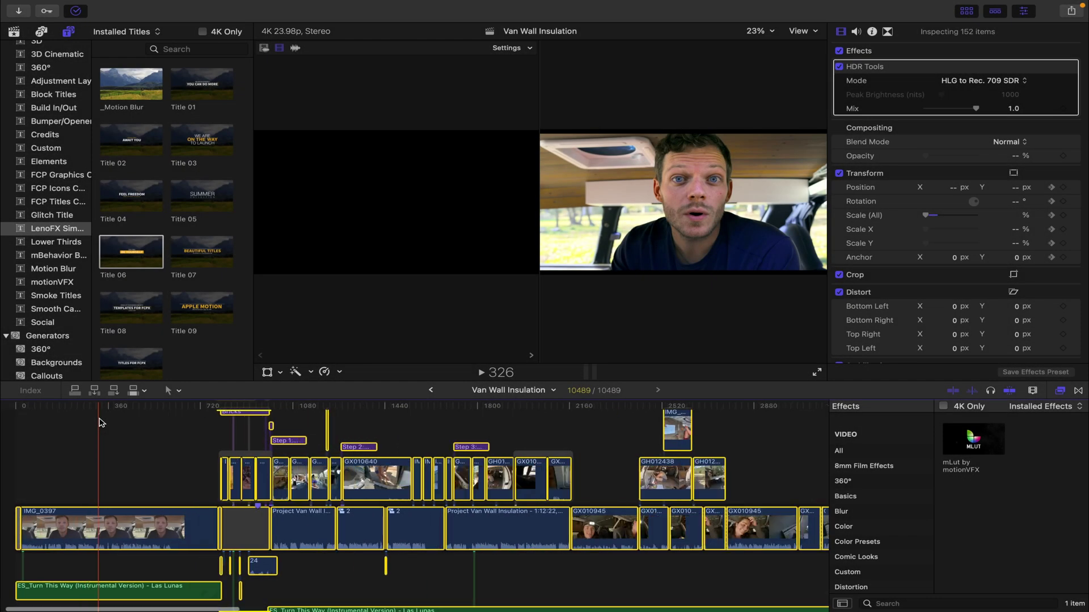
scroll(99, 423, "up", 2)
scroll(99, 423, "up", 4)
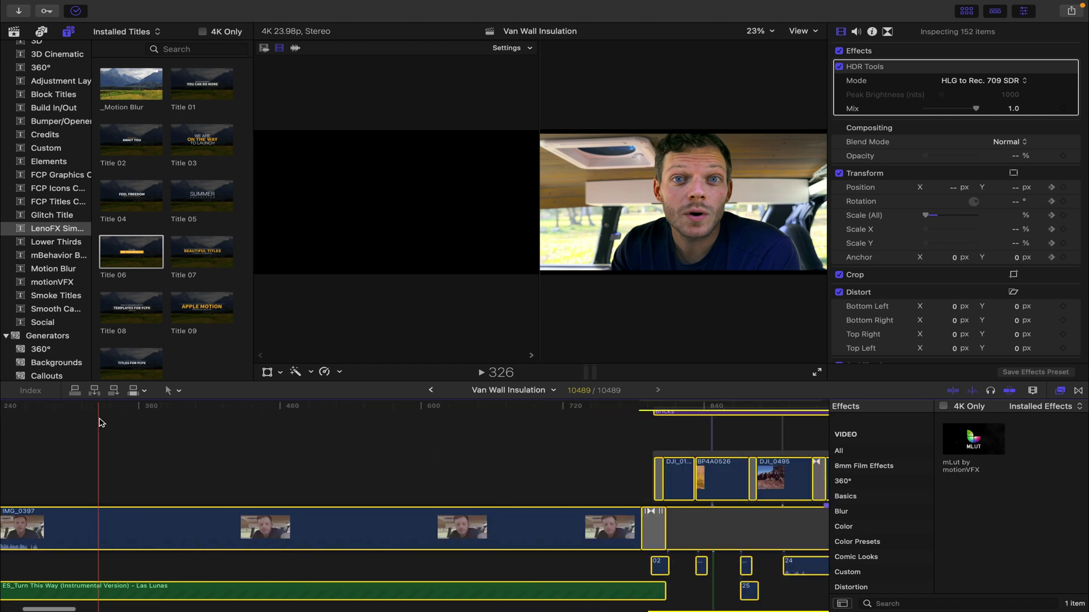
scroll(101, 423, "left", 5)
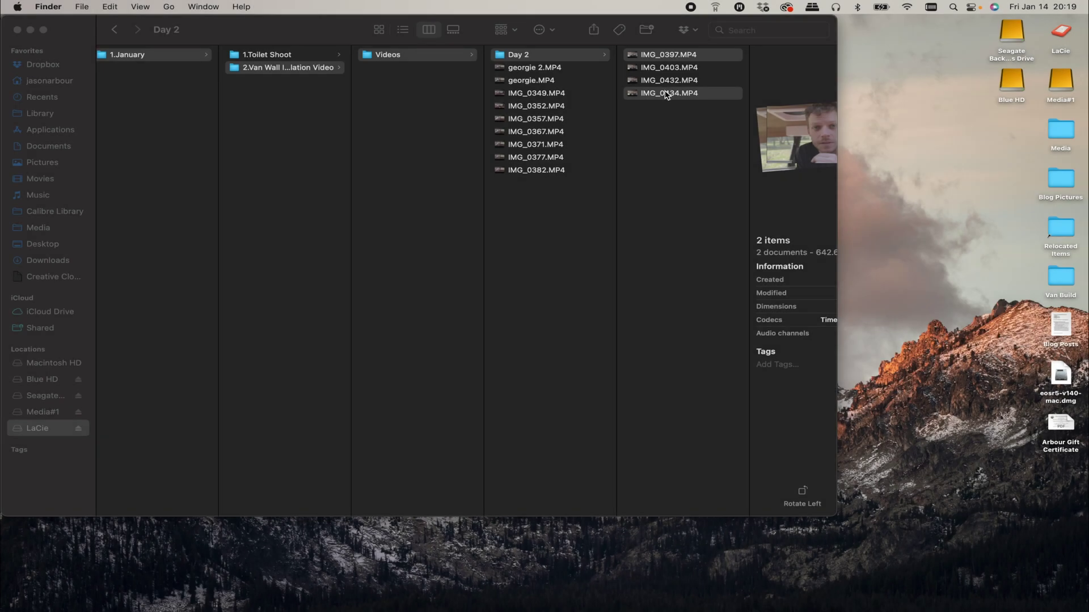
Copy IMG_0397.MP4 and IMG_0434.MP4 from the Day 2 folder and paste them onto the desktop
left_click(666, 95)
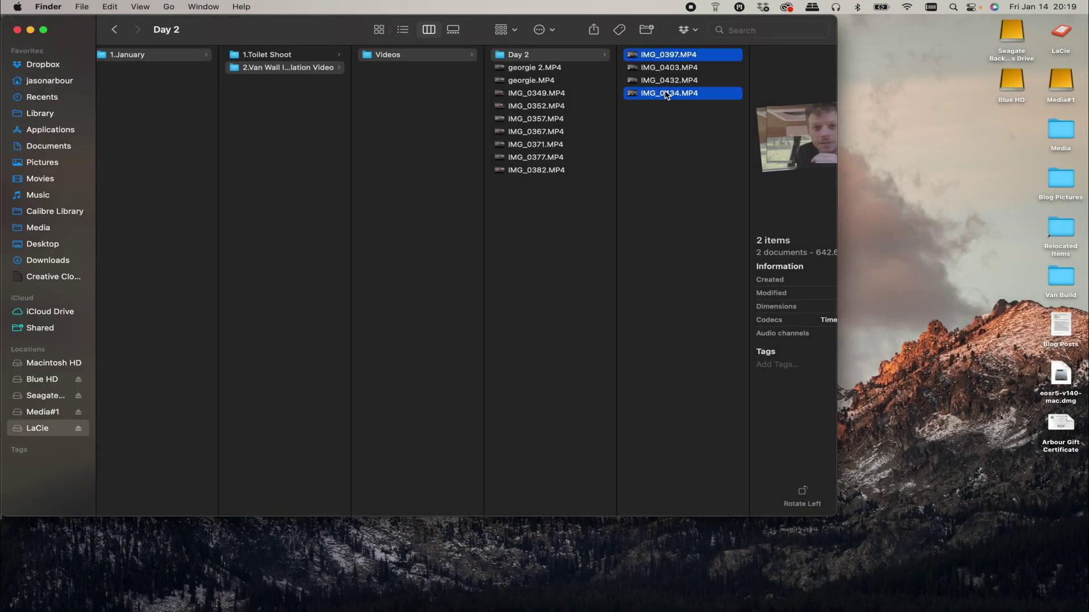
left_click(673, 145)
left_click(673, 95)
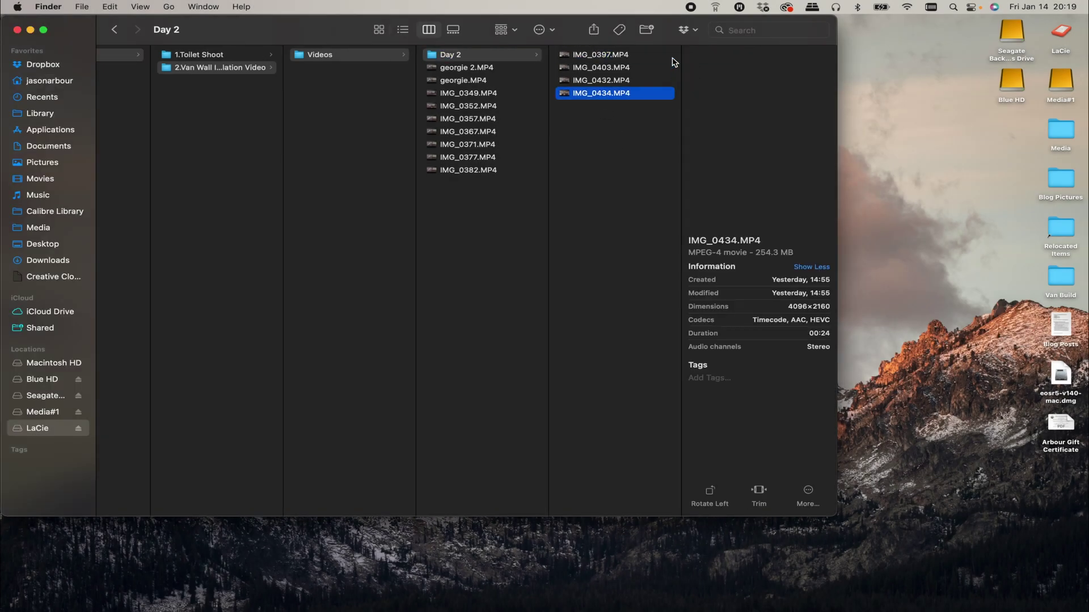
left_click(627, 56)
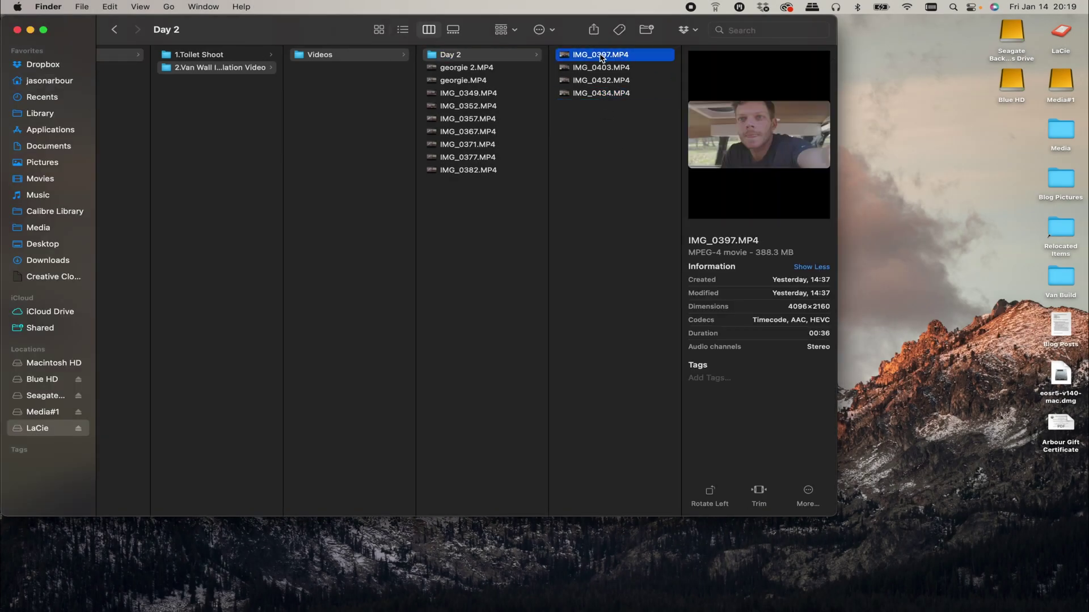
left_click(605, 95, "super")
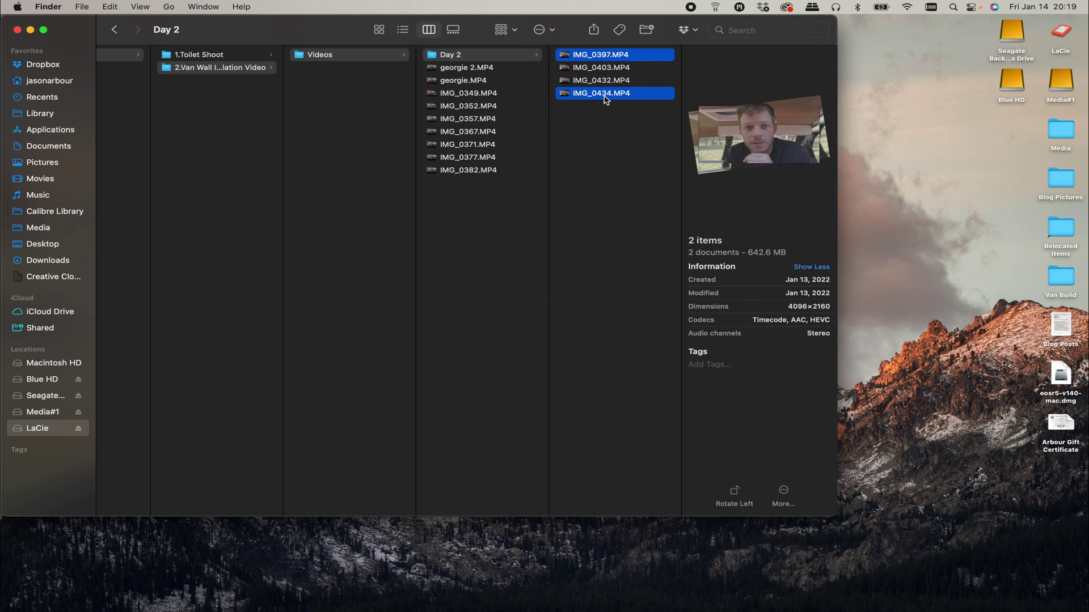
left_click(996, 463)
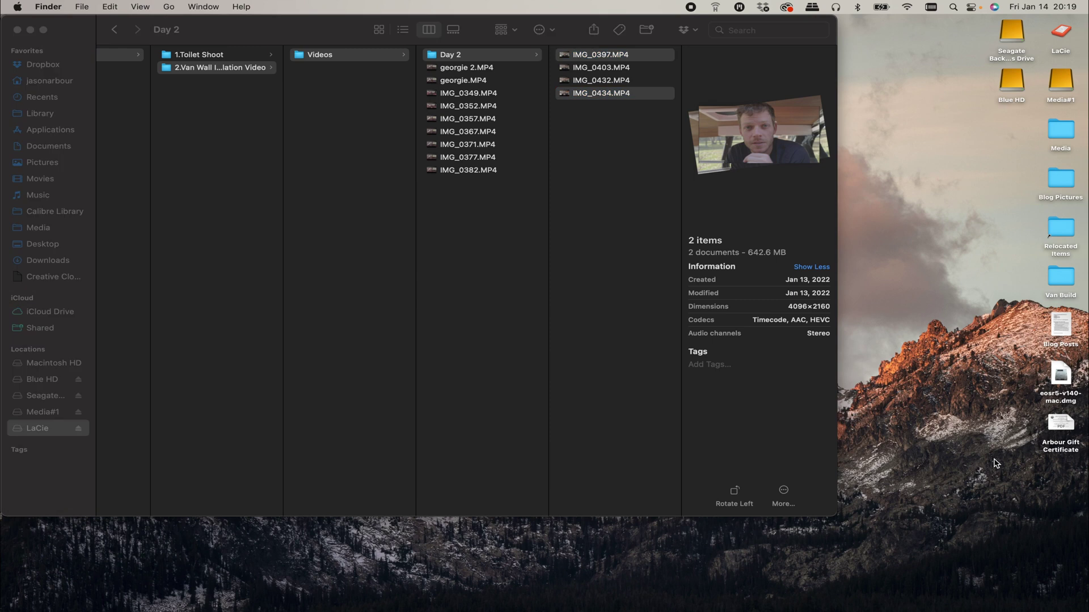
key("super+v")
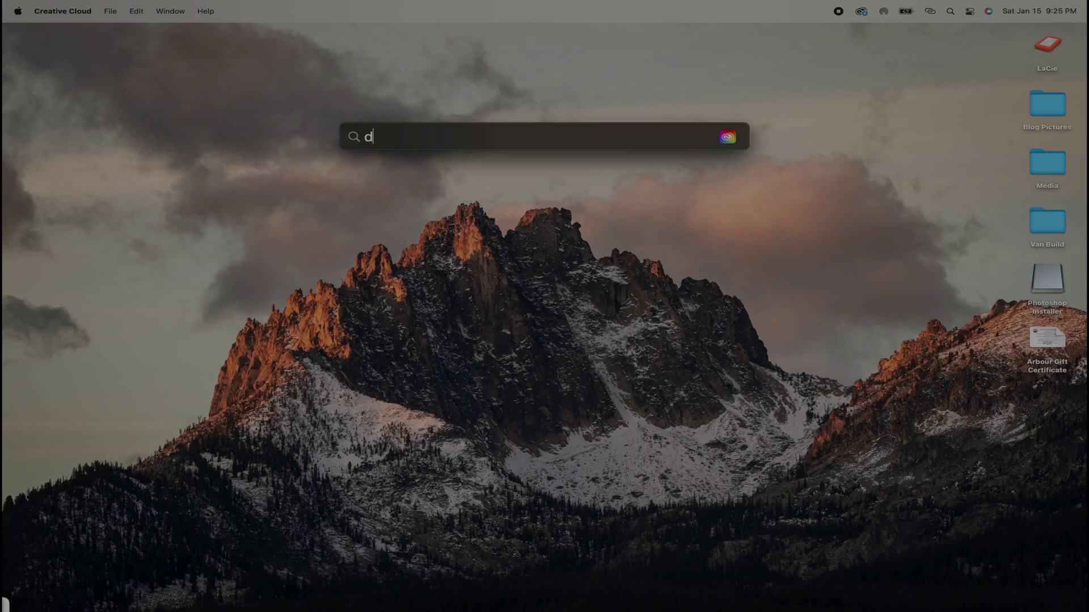
type("sk")
key("Return")
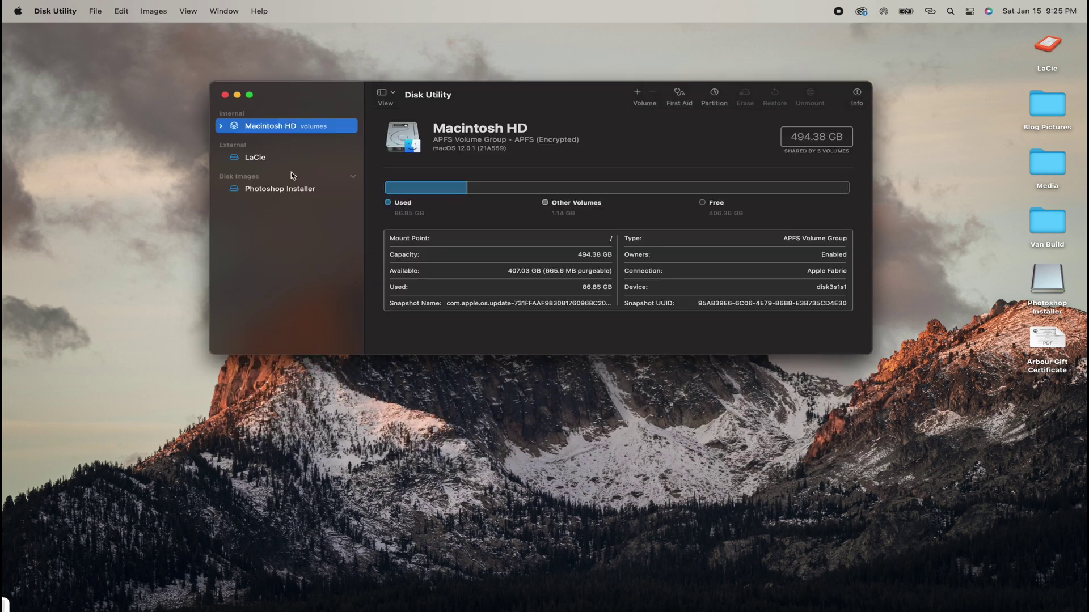
Erase the LaCie external drive as an APFS volume renamed 'LaCie #1'
left_click(260, 161)
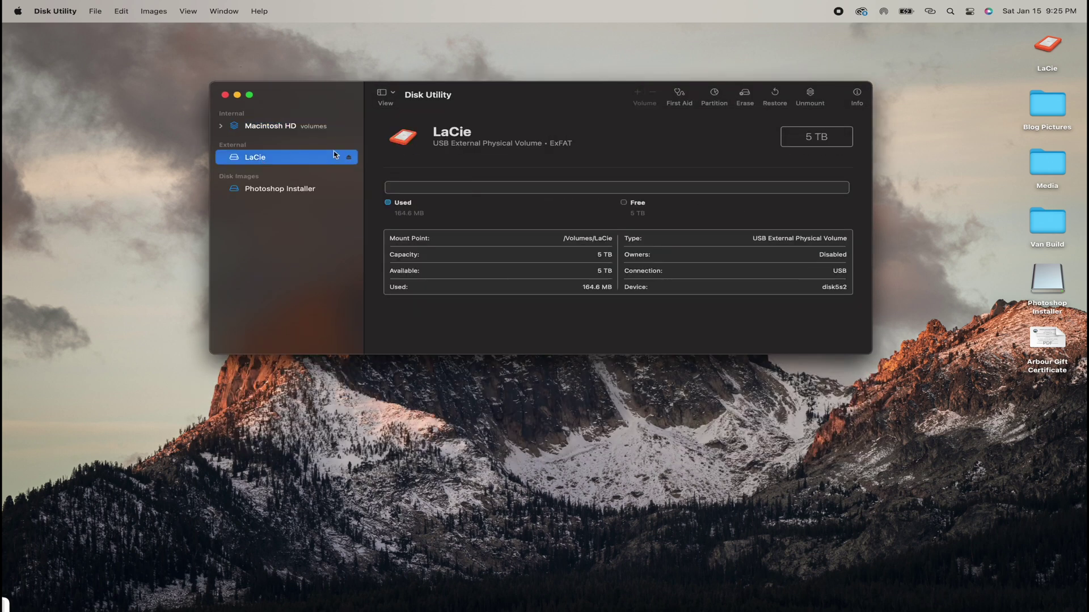
left_click(747, 95)
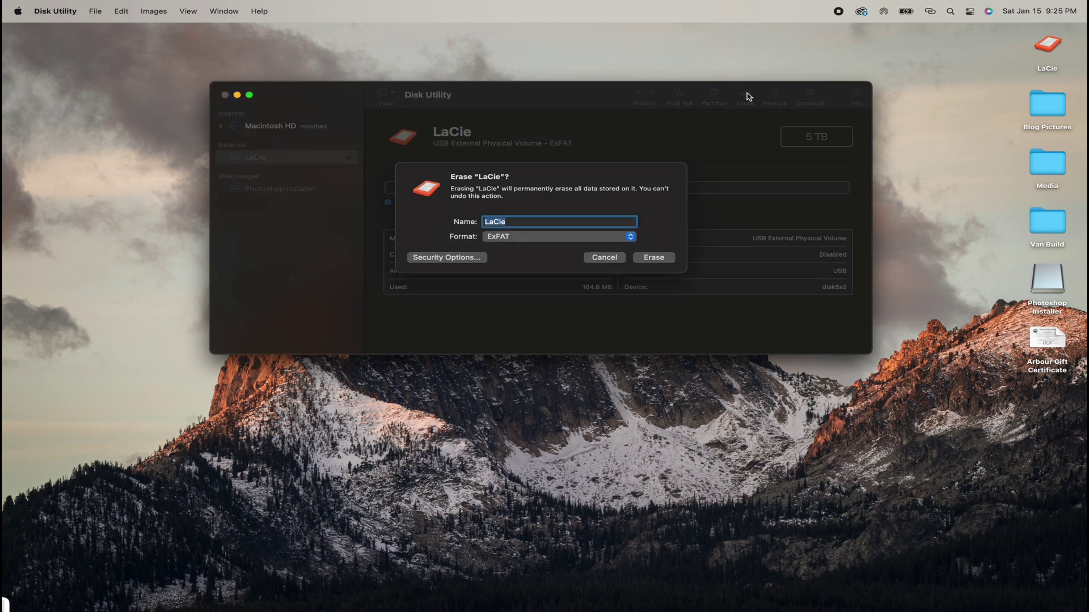
left_click(535, 222)
type("#1")
left_click(539, 237)
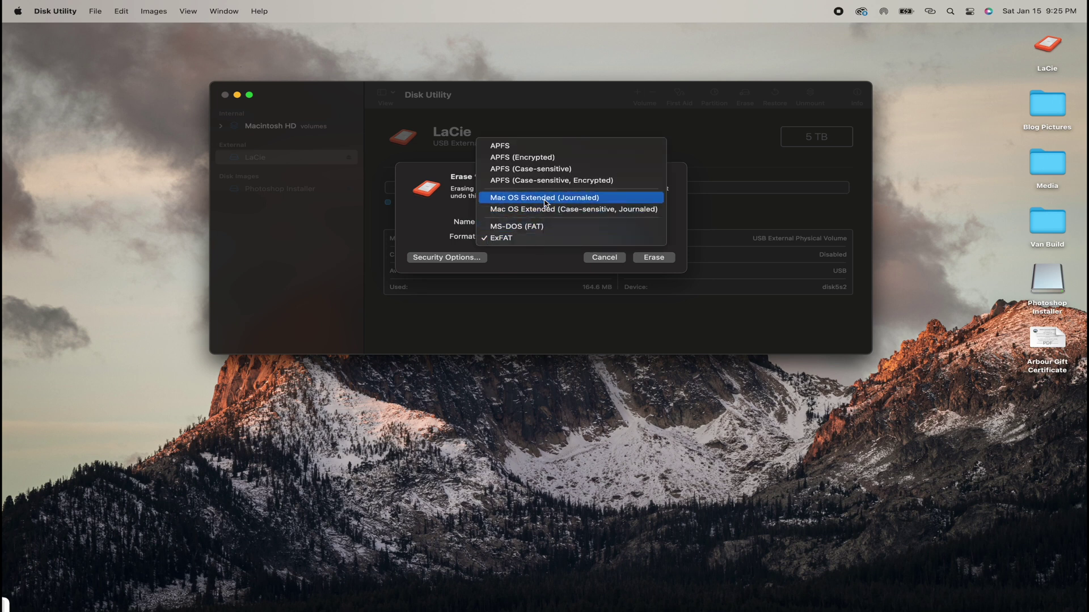
left_click(540, 146)
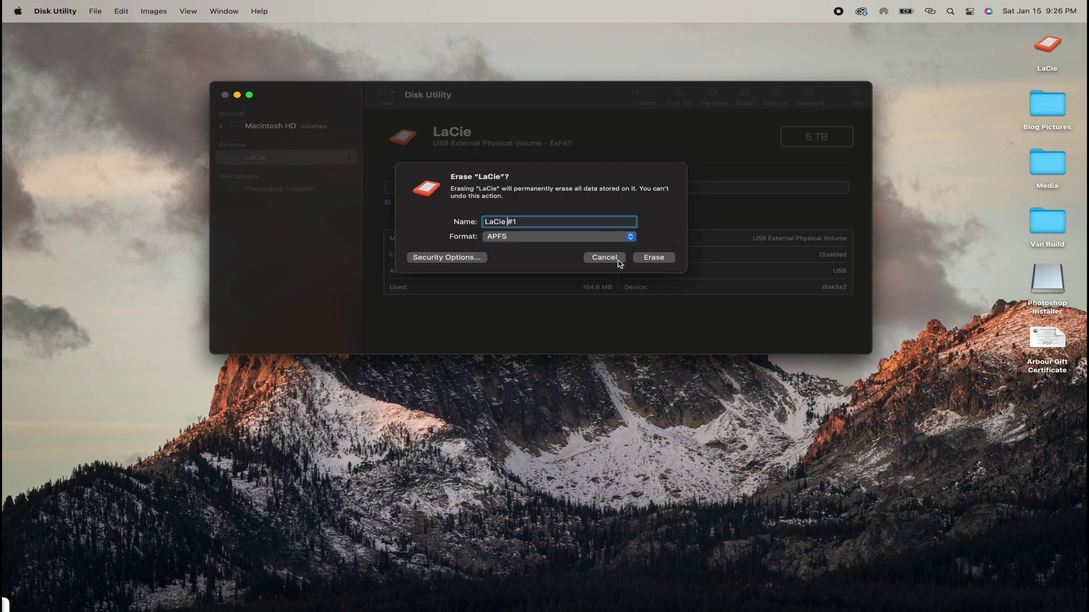
left_click(654, 258)
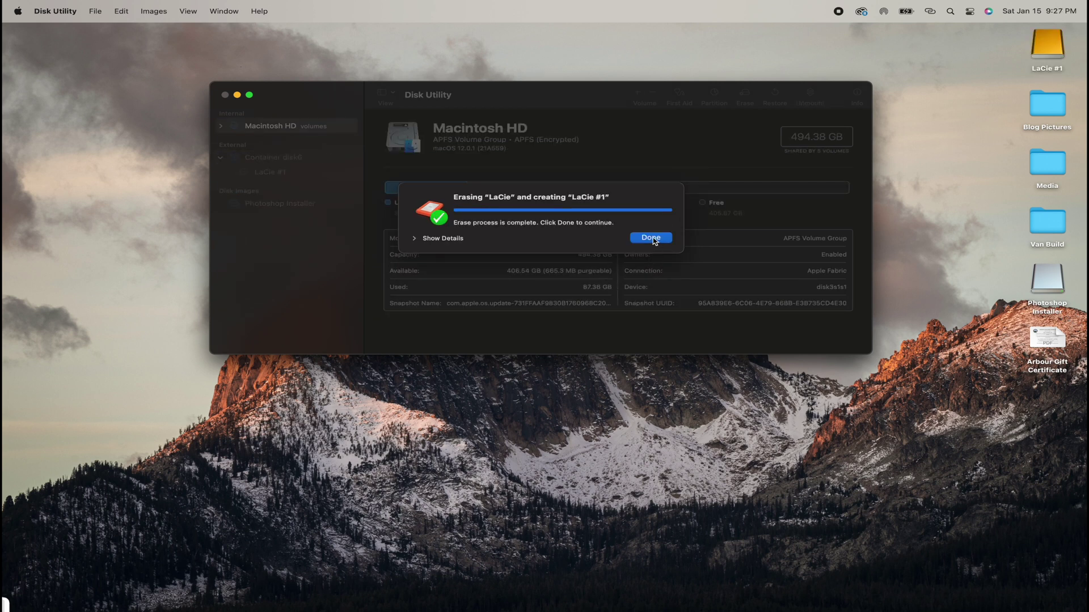
left_click(651, 237)
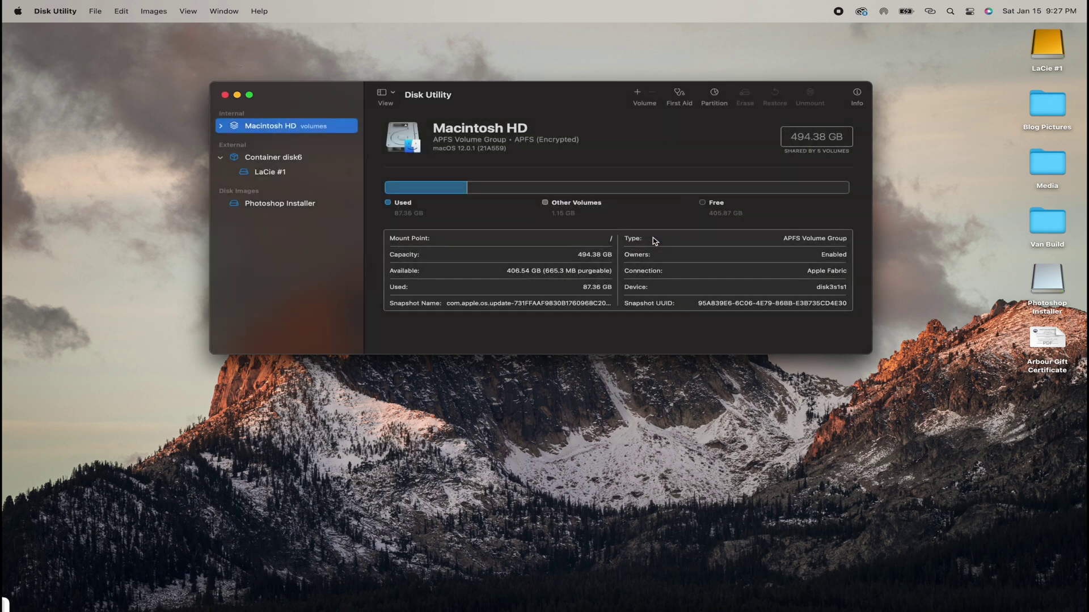
View the LaCie #1 volume's info to confirm its new format, then close it
left_click(269, 172)
key("cmd+i")
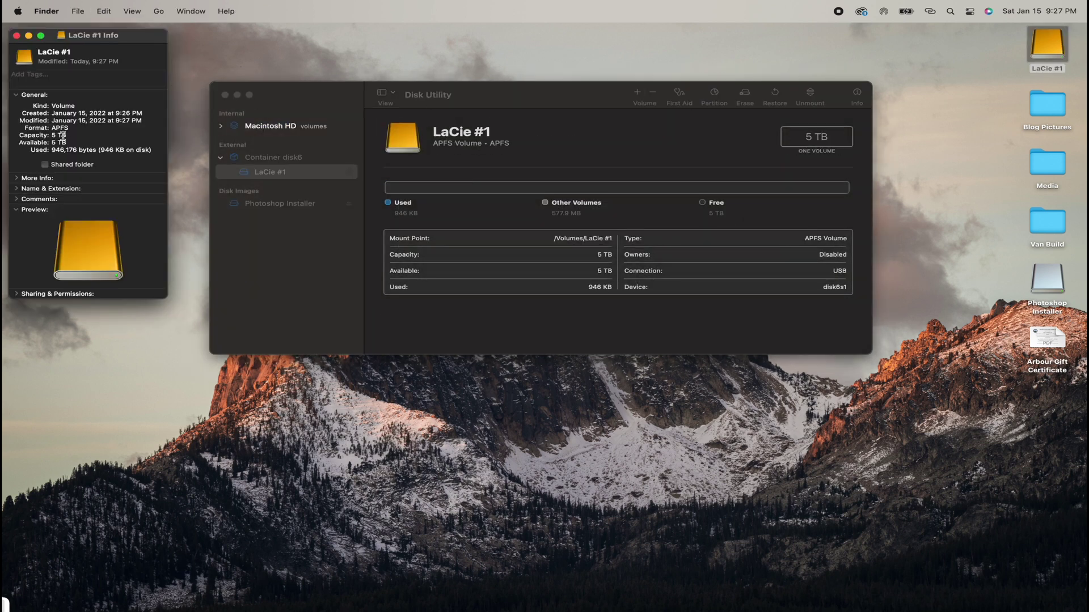
key("cmd+w")
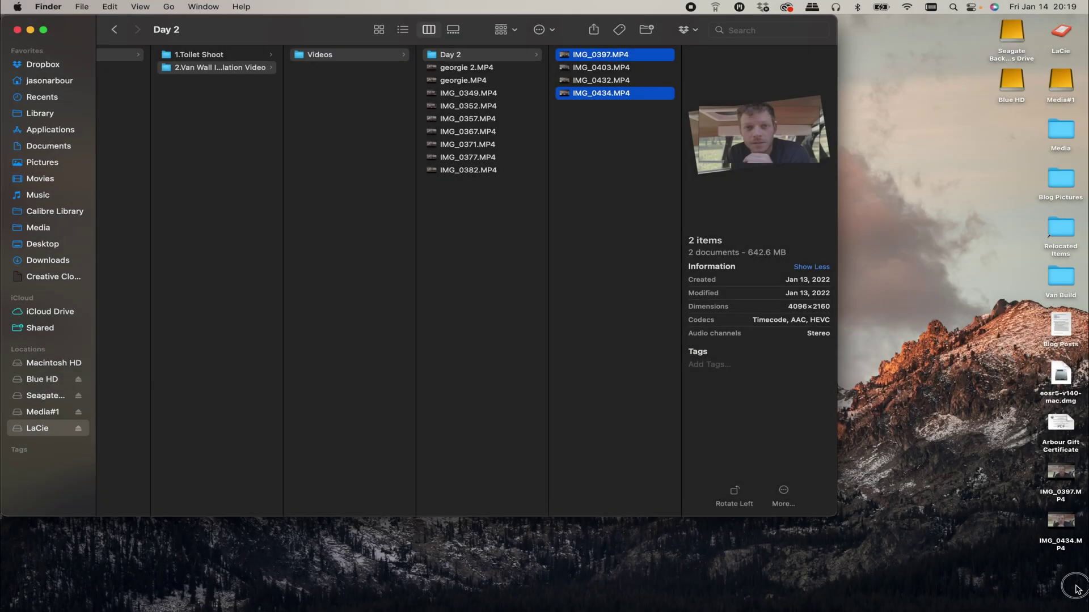
Import the two desktop MP4 clips into the Insulation event
left_click_drag(1062, 476, 1062, 476)
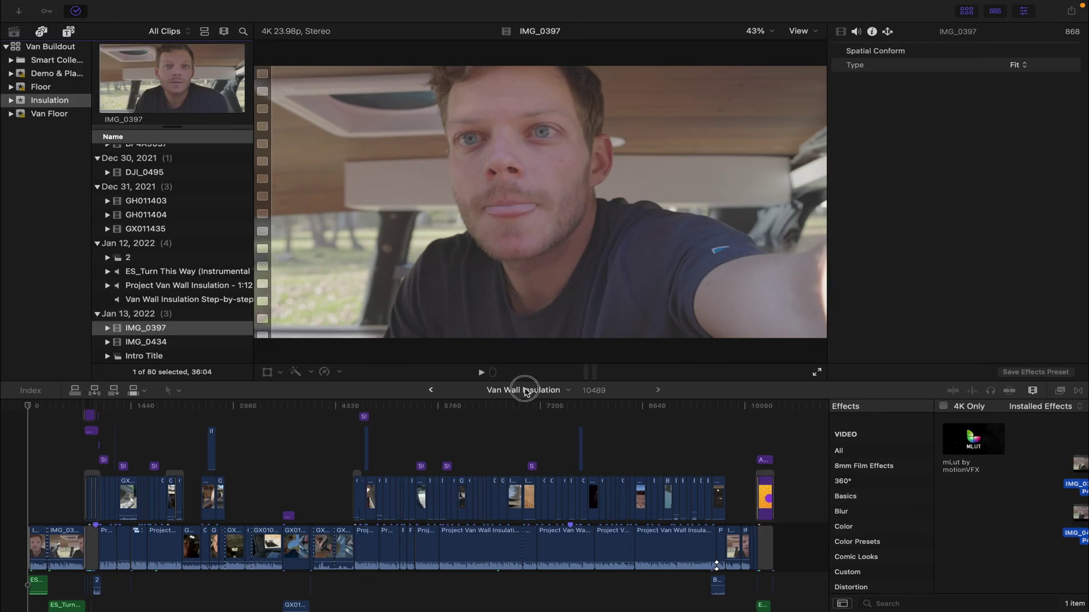
left_click(185, 329)
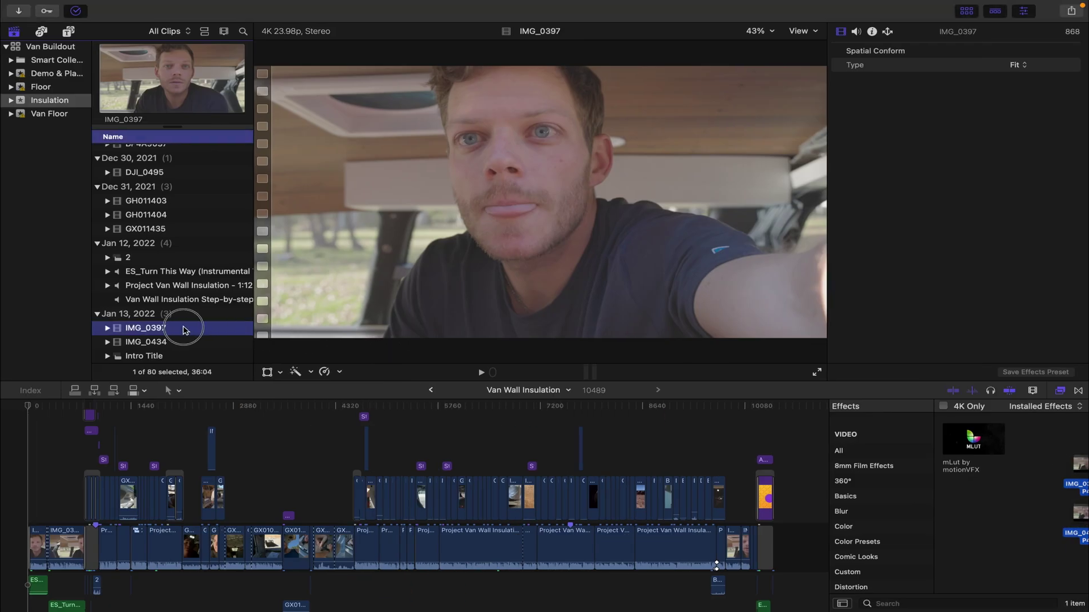
left_click_drag(185, 328, 184, 334)
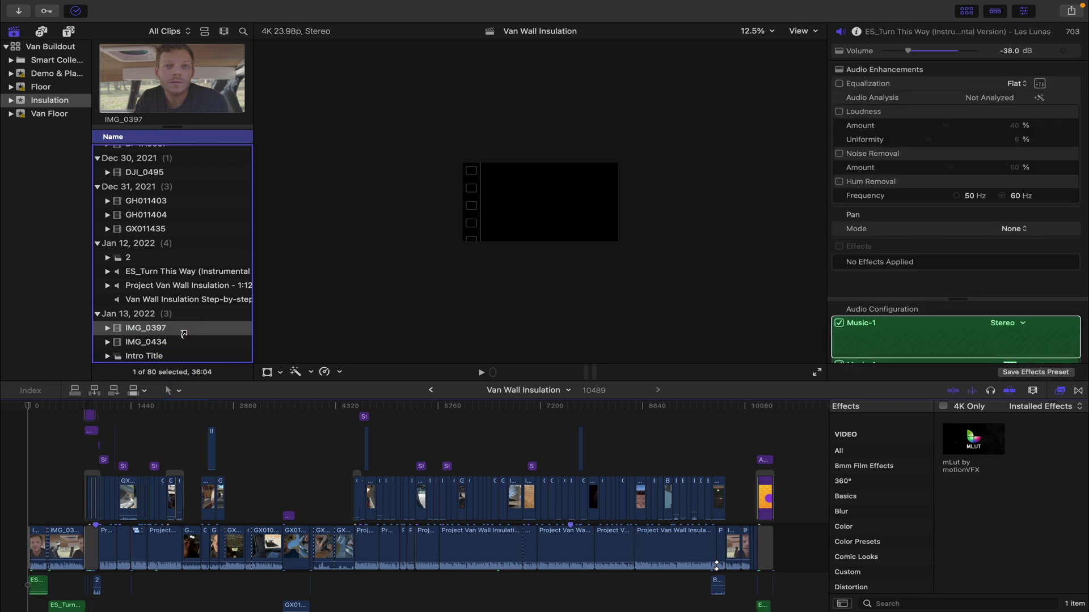
Reveal the IMG_0397 clip's source media file in Finder
left_click(160, 329)
right_click(159, 329)
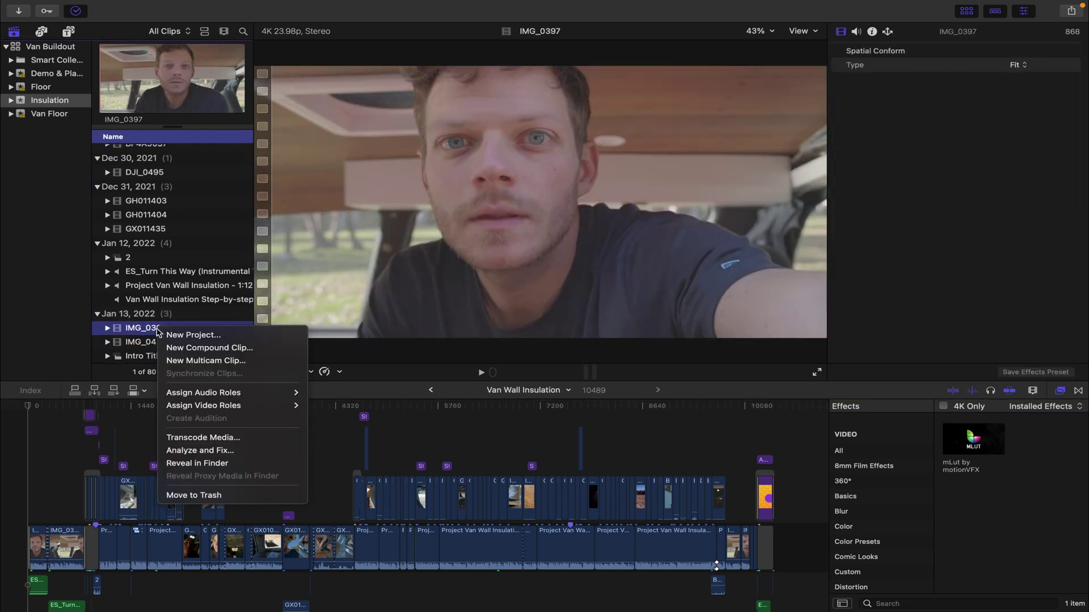
left_click(197, 463)
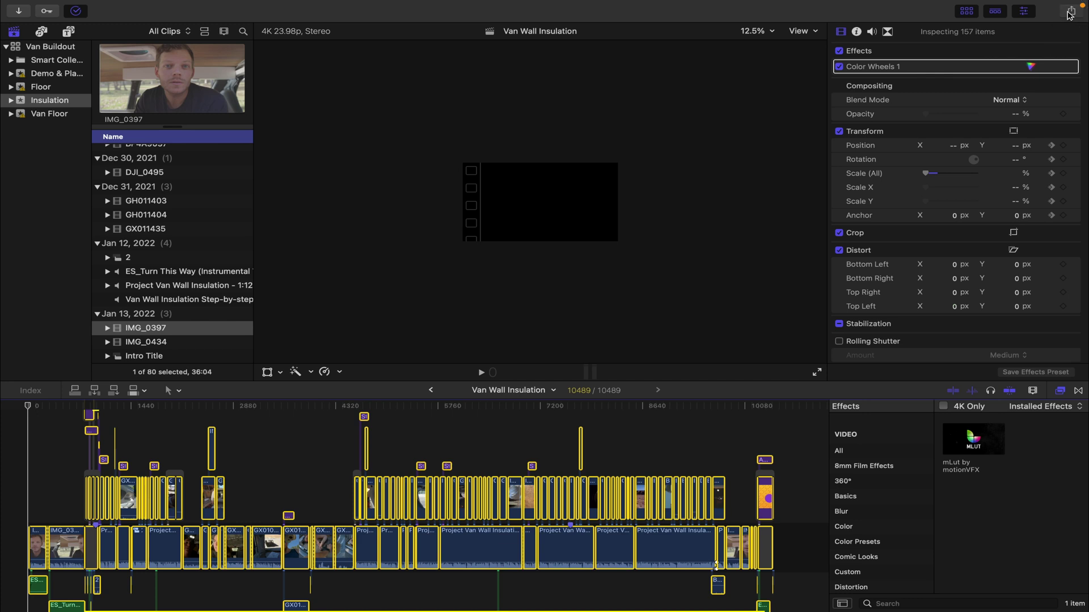
Export the project as a file titled 'Van Wall Insulation v4' with all tags removed
left_click(1071, 11)
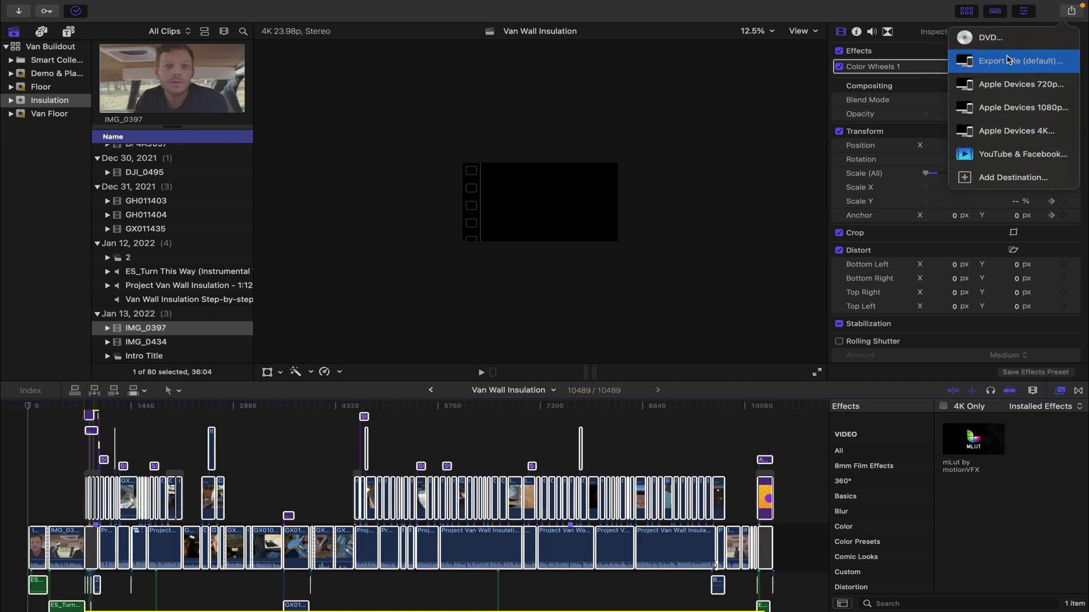
left_click(1007, 60)
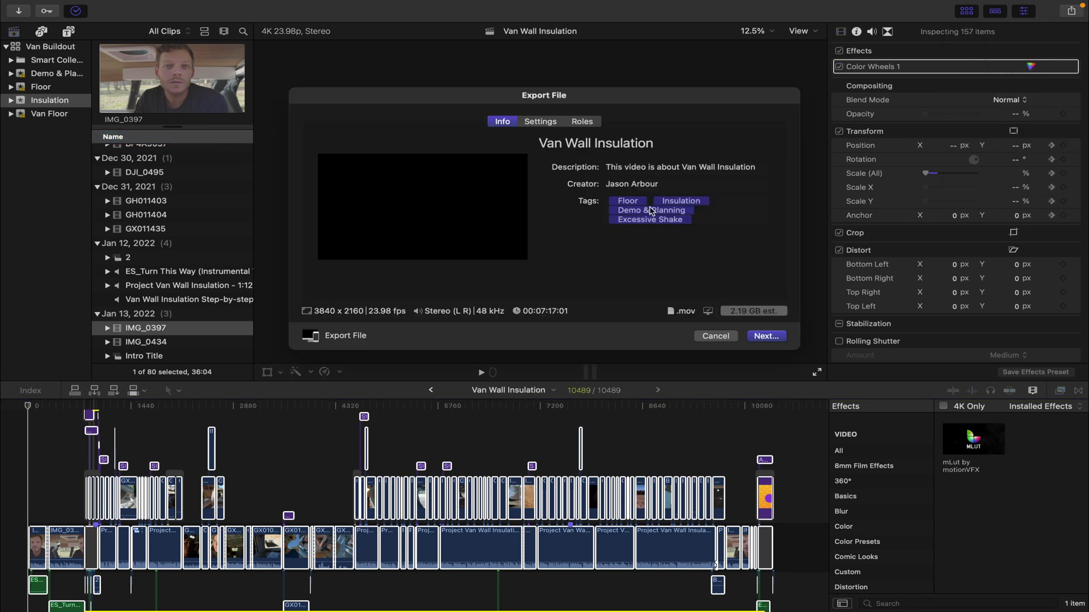
left_click(610, 197)
key("BackSpace")
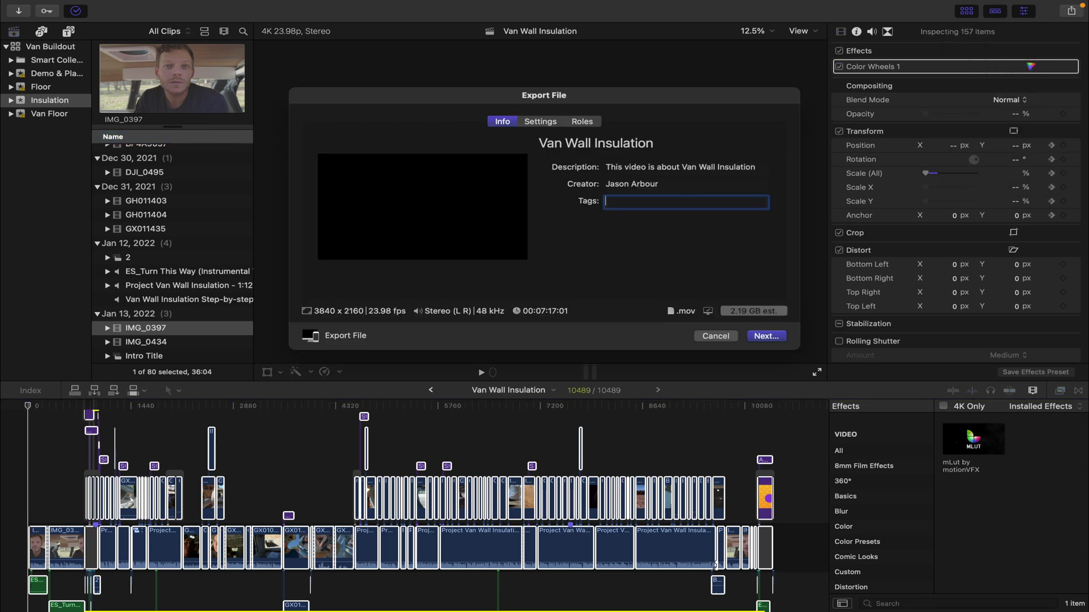
left_click(671, 147)
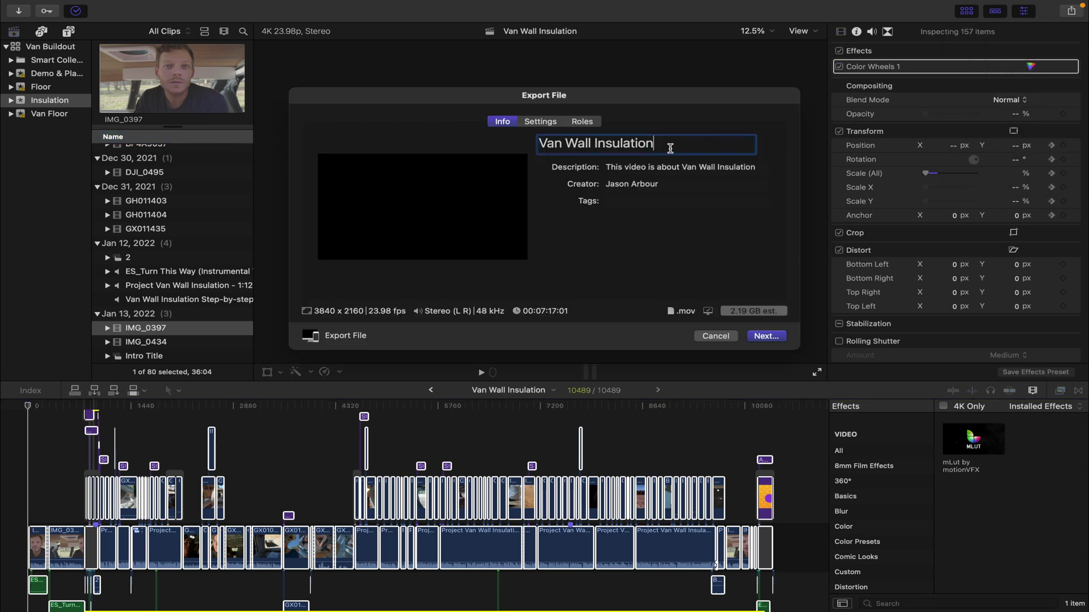
type("v2")
key("BackSpace")
type("4")
left_click(766, 336)
left_click(763, 347)
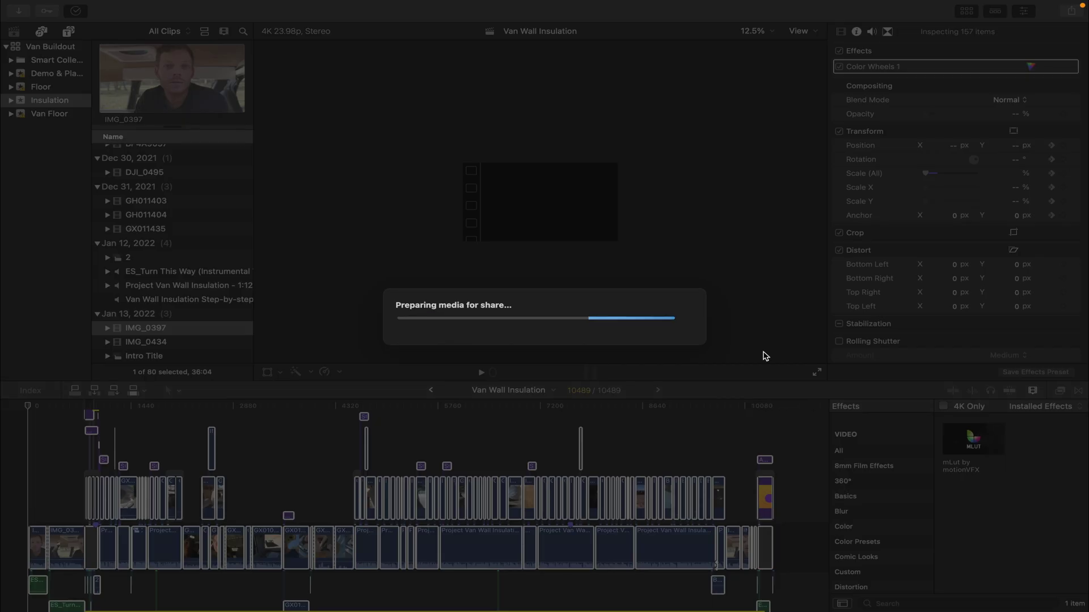
Check the export's progress in Background Tasks, then play the finished video
key("super+9")
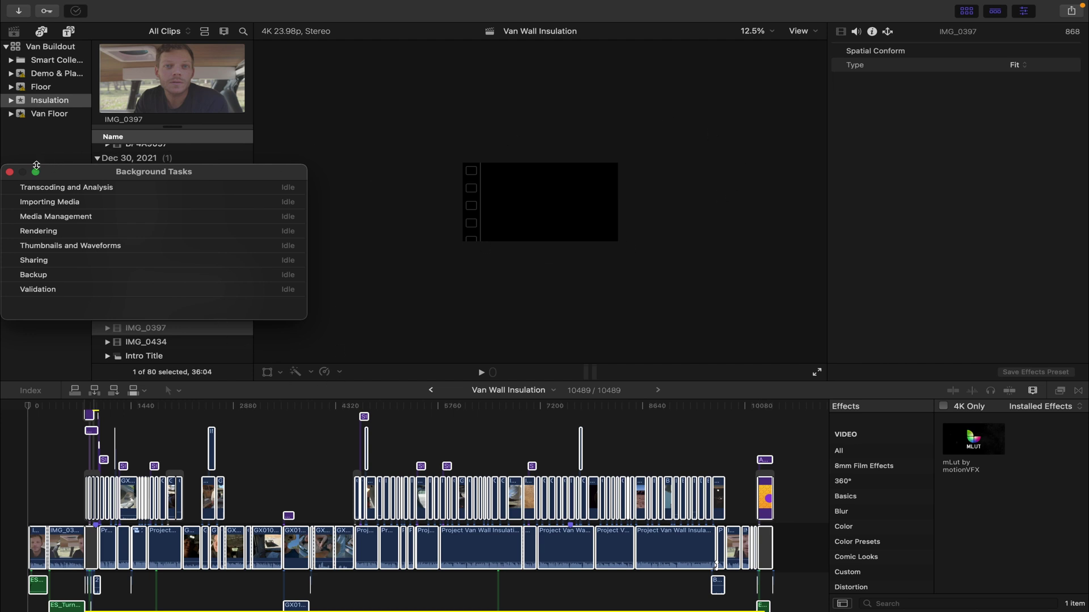
left_click(10, 172)
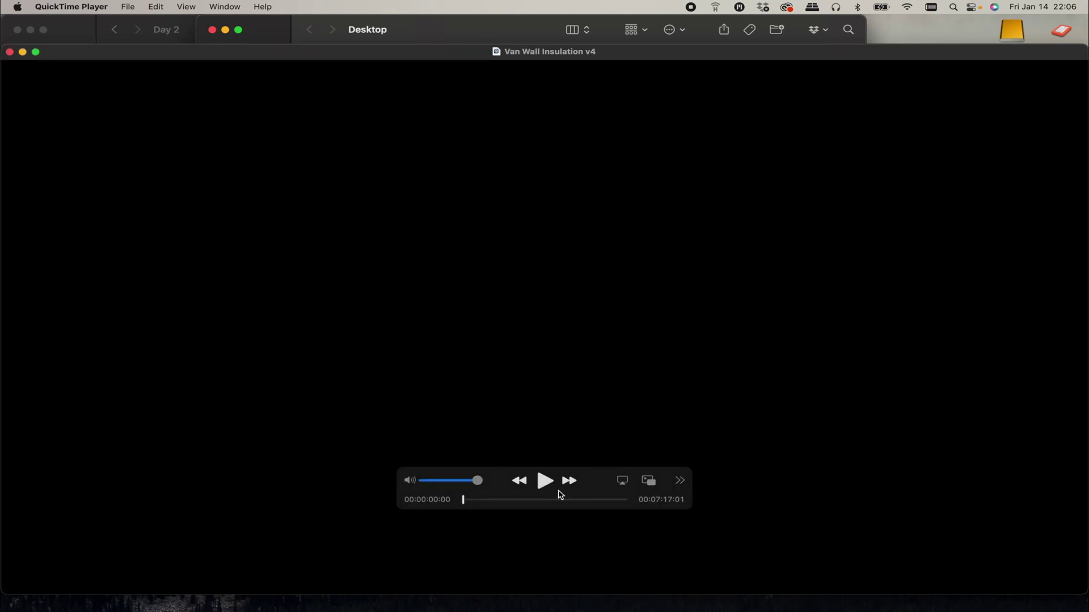
left_click(544, 482)
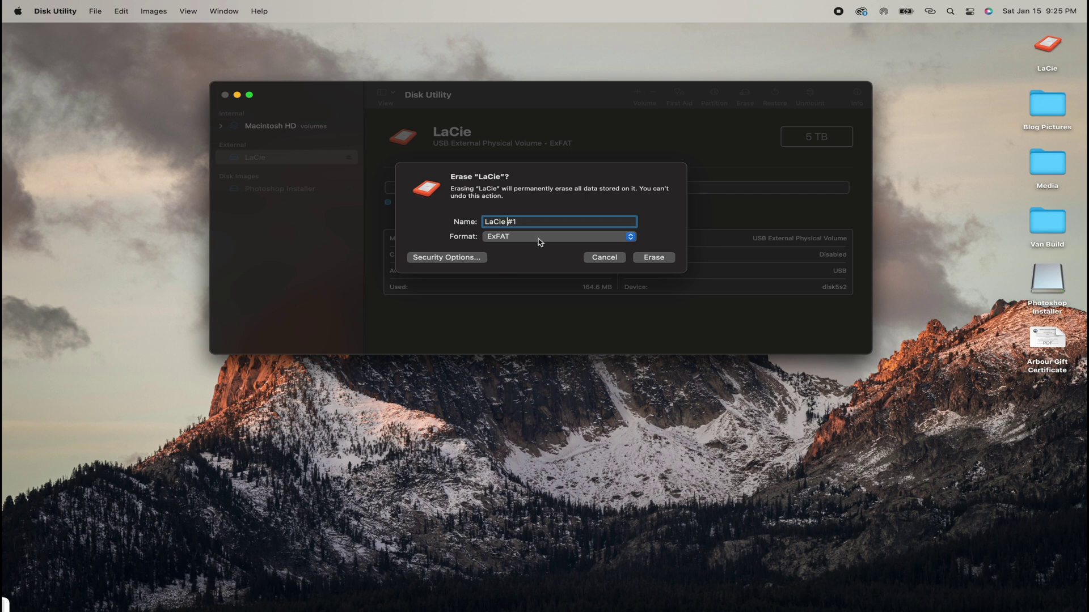
Pick APFS from the Format pop-up in the LaCie #1 erase dialog
left_click(539, 237)
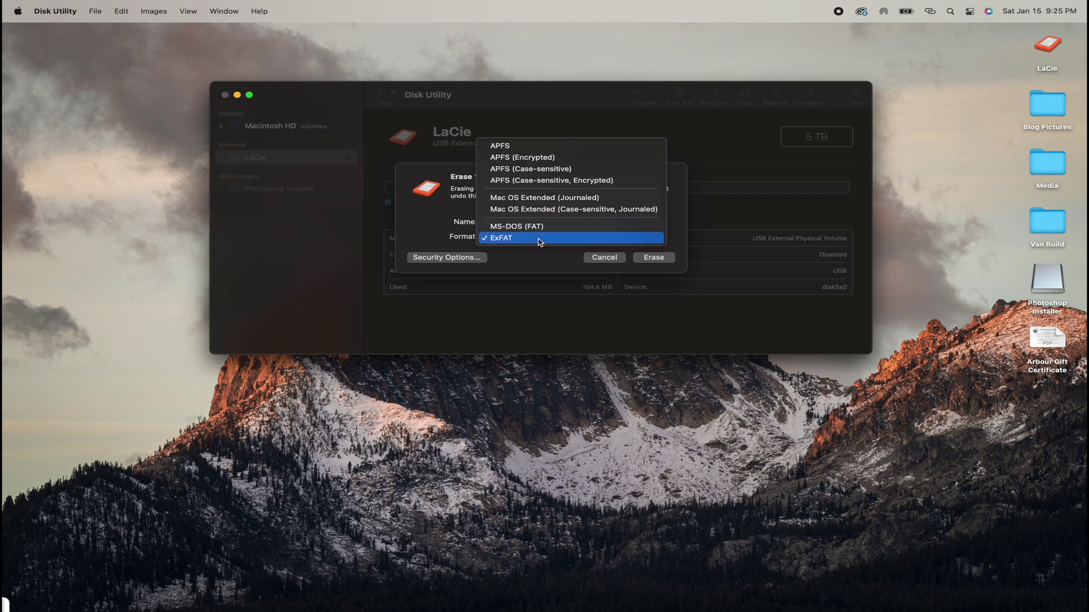
left_click(540, 147)
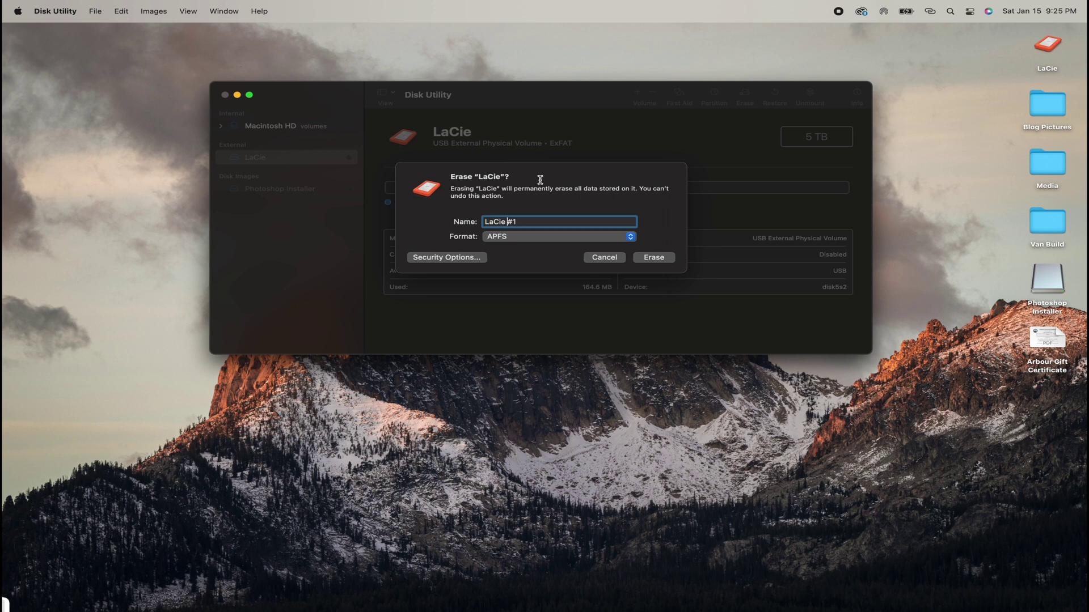